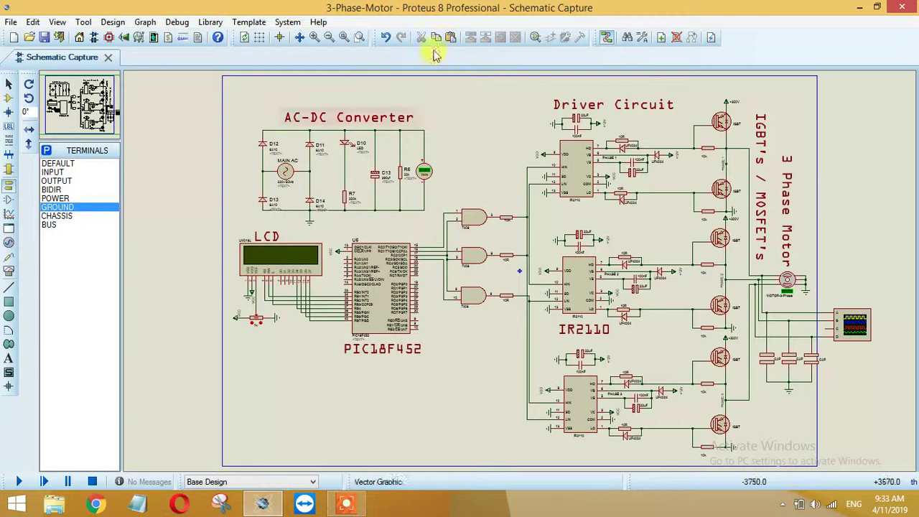
Step: Inspect the +12V wire's style settings and the IGBT Q1 gate wire, leaving both unchanged
left_click(668, 159)
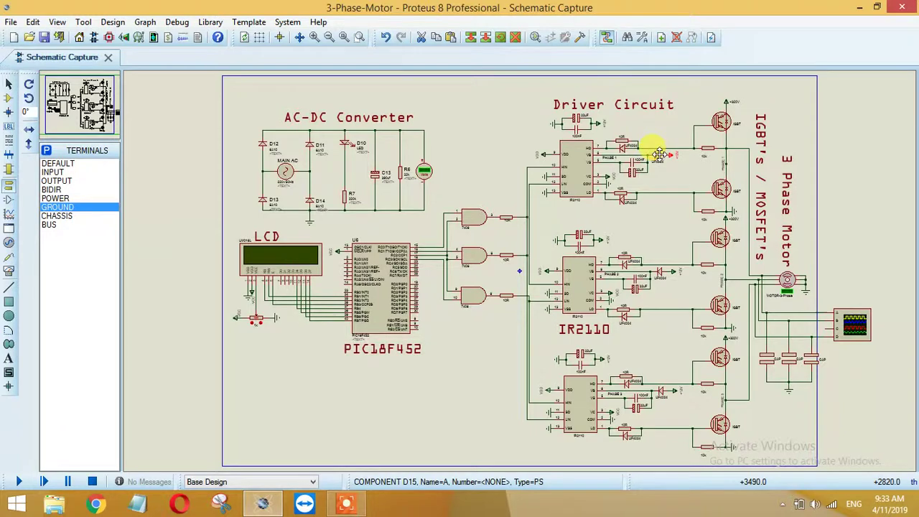
double_click(661, 158)
left_click(564, 170)
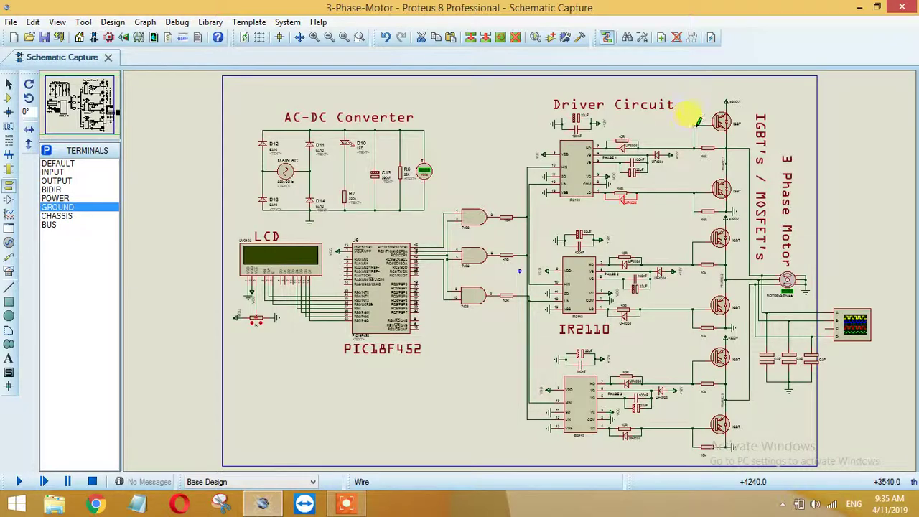
left_click(719, 130)
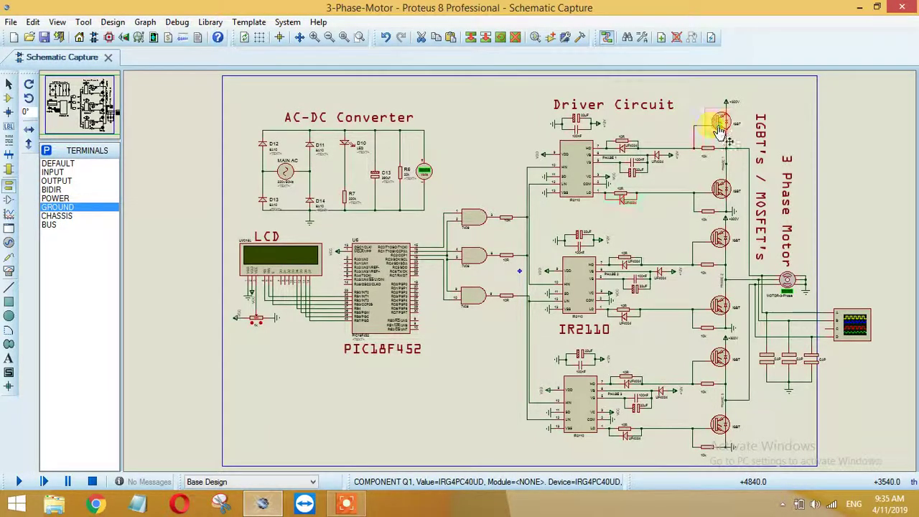
left_click(687, 104)
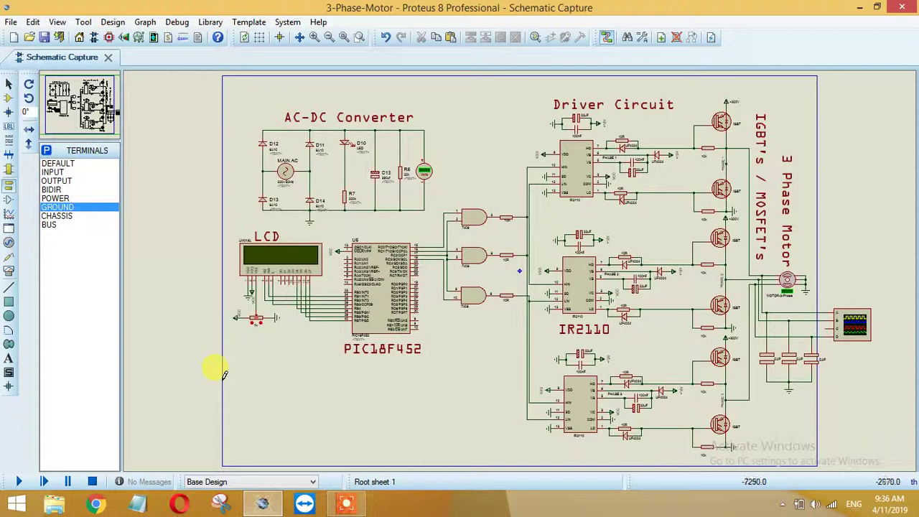
Step: Start the simulation, reposition the oscilloscope window, and adjust the yellow Channel A and red Channel C trace positions
left_click(22, 483)
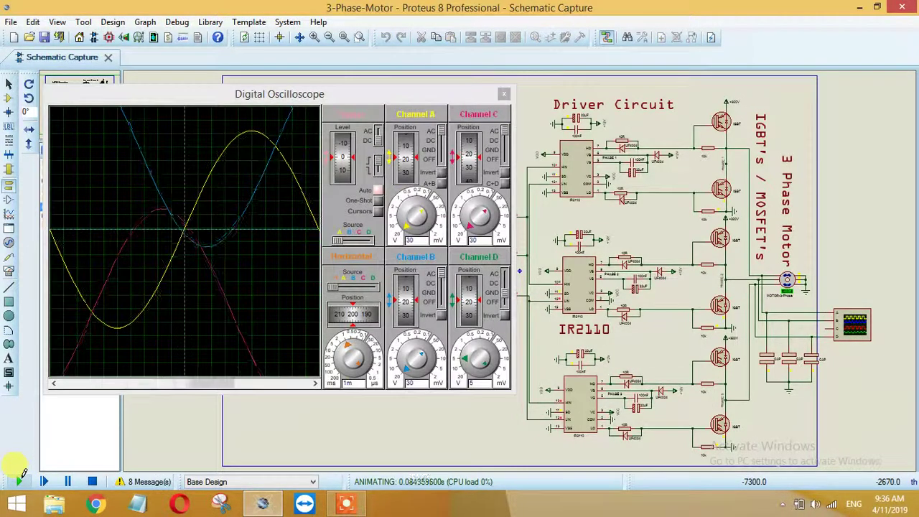
left_click_drag(273, 98, 626, 100)
left_click(361, 37)
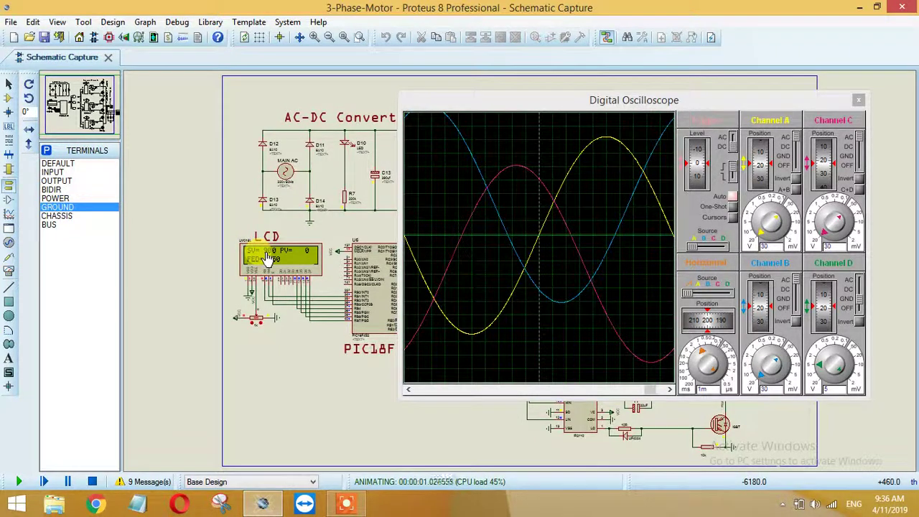
left_click_drag(525, 107, 384, 144)
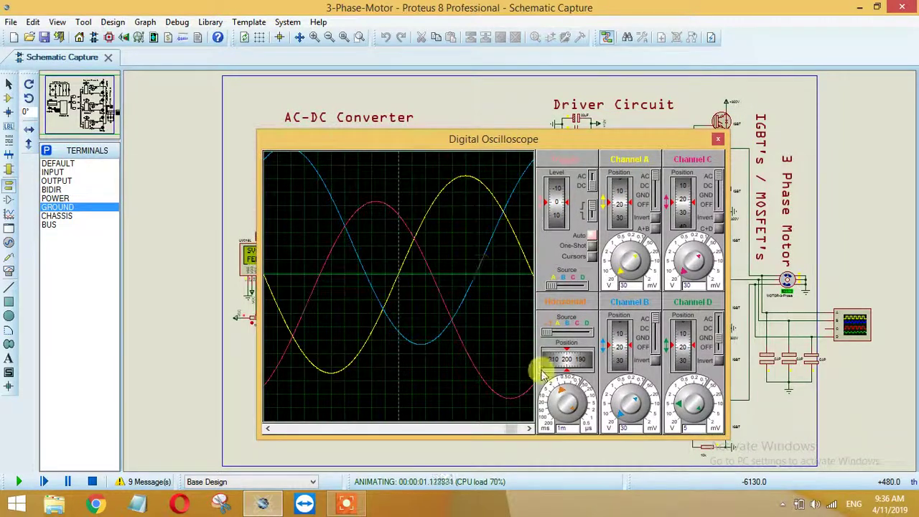
left_click_drag(615, 203, 619, 209)
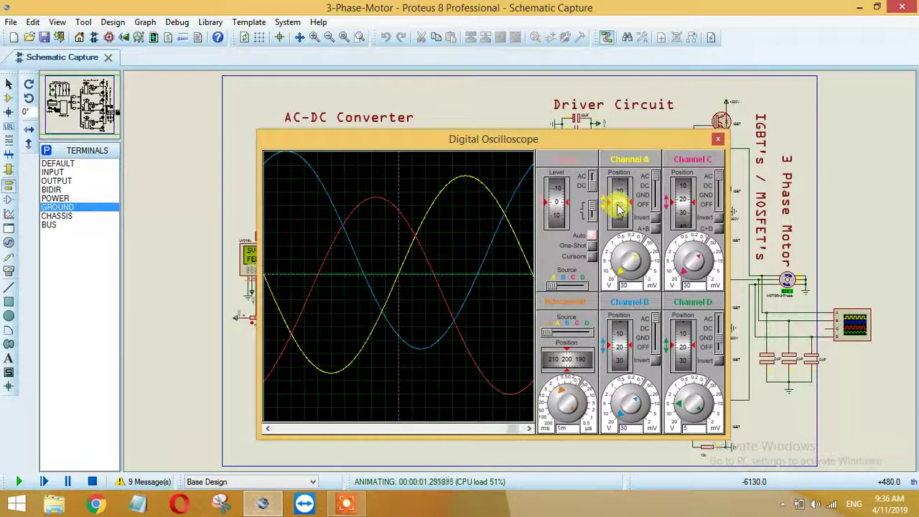
mouse_move(683, 213)
left_mouse_down()
mouse_move(684, 198)
mouse_move(686, 208)
left_mouse_up()
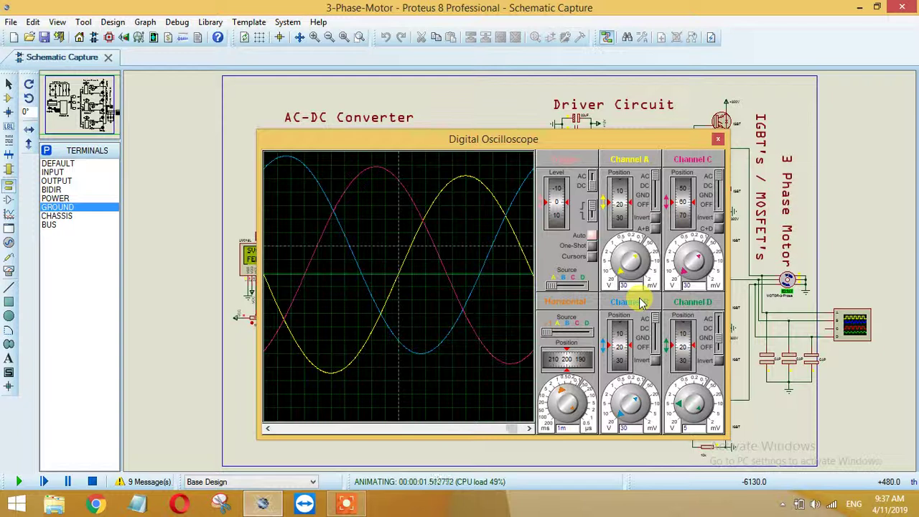
Step: Try timebase values between 1 ms and 5 ms per division and nudge the yellow Channel A trace
left_click(562, 401)
left_click(563, 401)
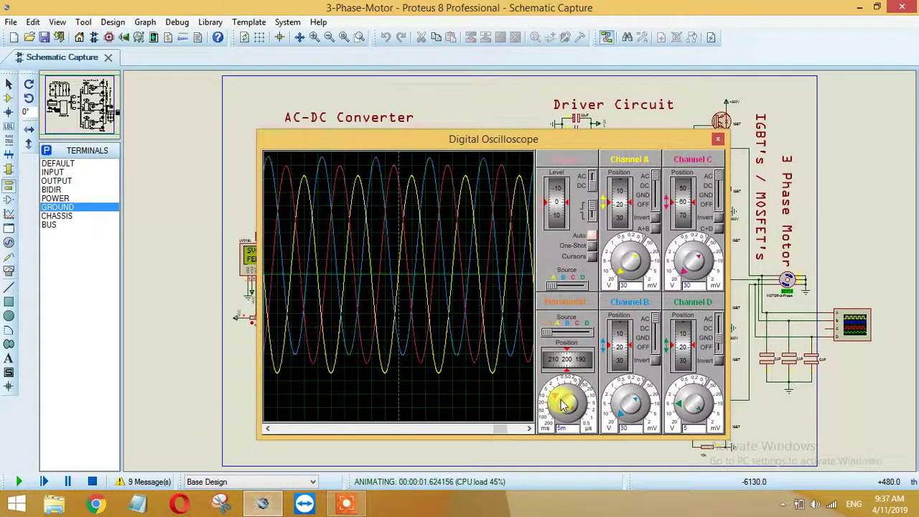
left_click(624, 201)
mouse_move(625, 201)
left_mouse_down()
mouse_move(621, 186)
mouse_move(616, 202)
left_mouse_up()
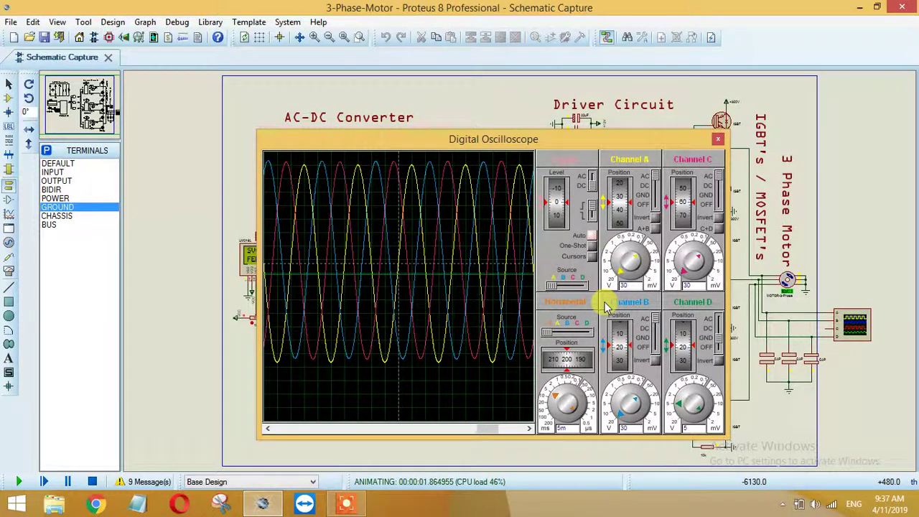
left_click(563, 397)
left_click(562, 398)
right_click(562, 397)
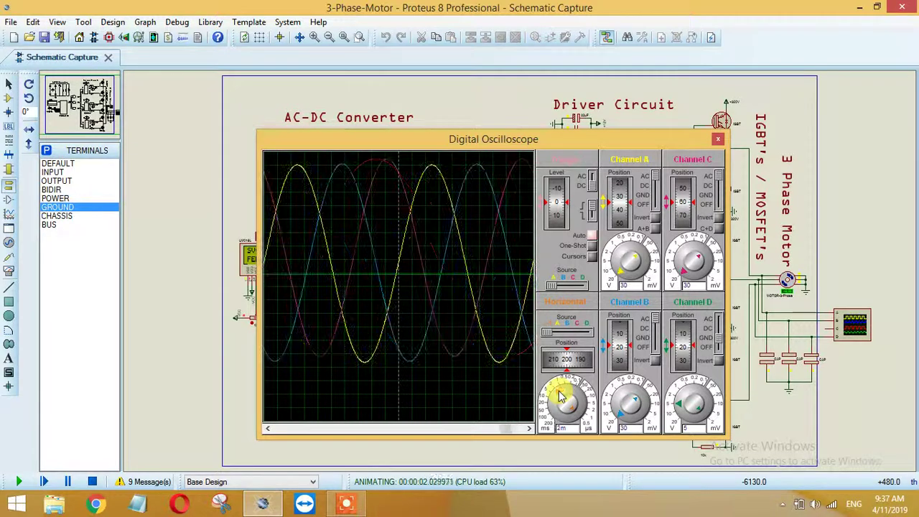
left_click(563, 397)
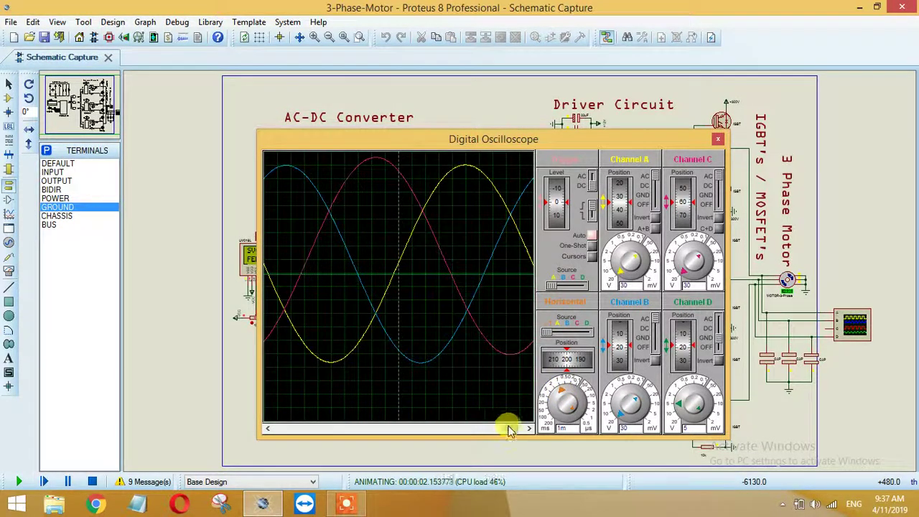
Step: Shift the traces horizontally, settle the timebase at 2 ms, and reposition the Channel A and C traces
left_click(507, 428)
left_click(507, 428)
left_click(507, 429)
left_click(560, 395)
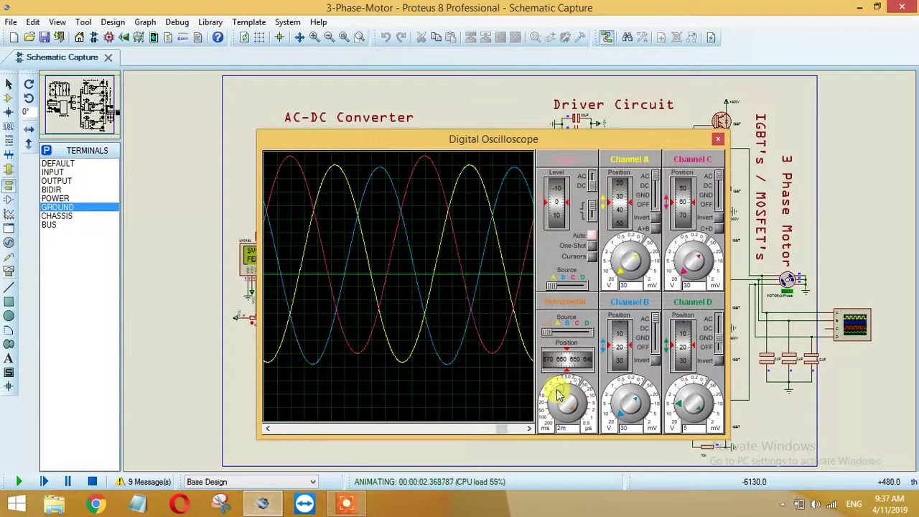
left_click(560, 394)
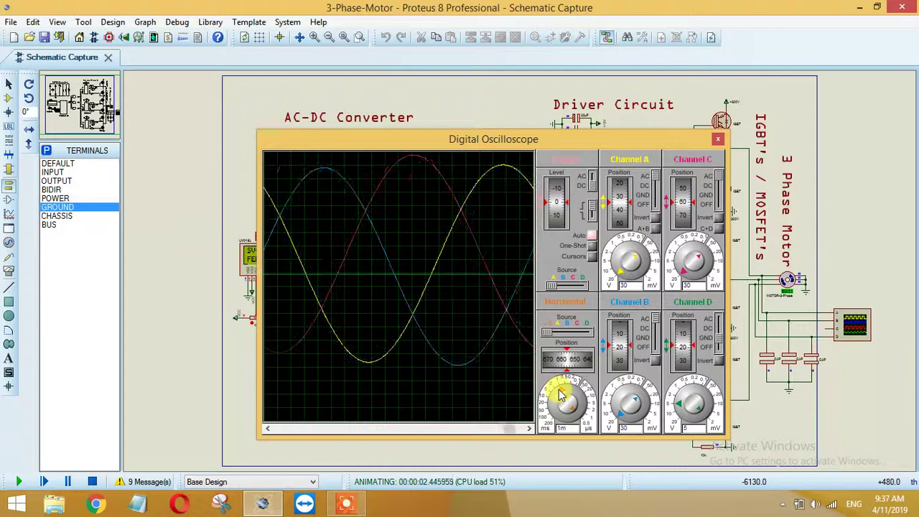
left_click(560, 394)
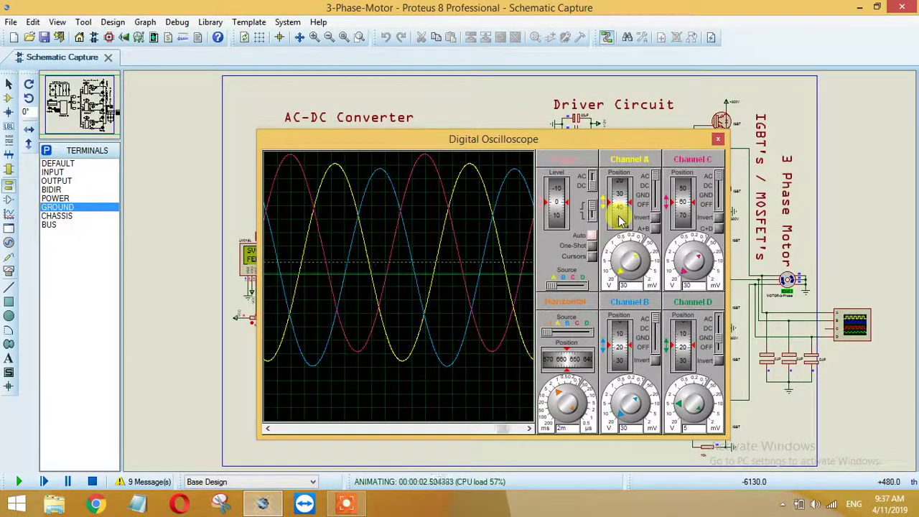
left_click(625, 212)
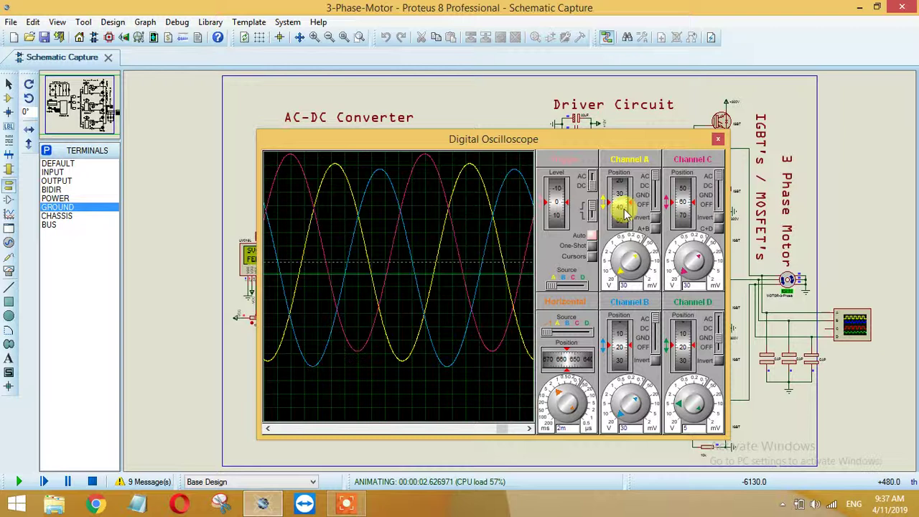
left_click(683, 199)
left_click_drag(682, 200, 683, 204)
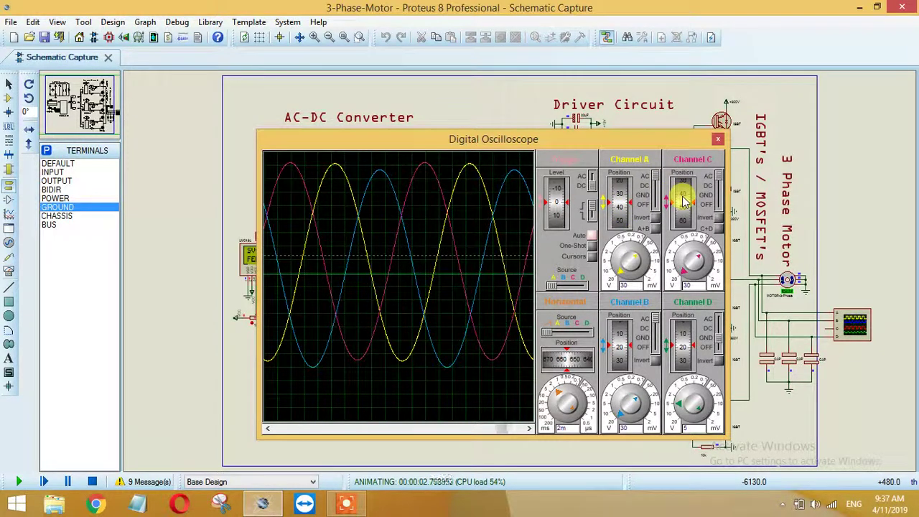
Step: Measure a 7.00 ms span with cursors, then hide Channels C and B to leave the yellow trace
left_click(594, 257)
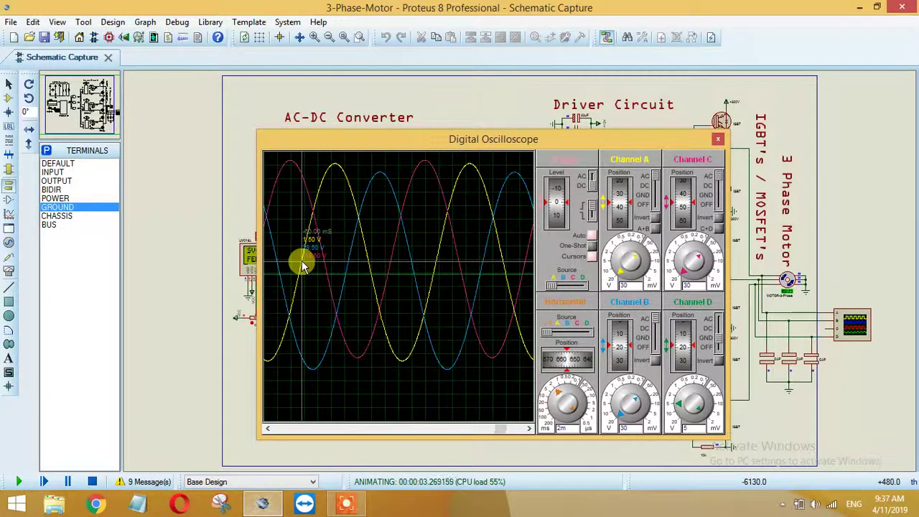
left_click_drag(301, 262, 386, 377)
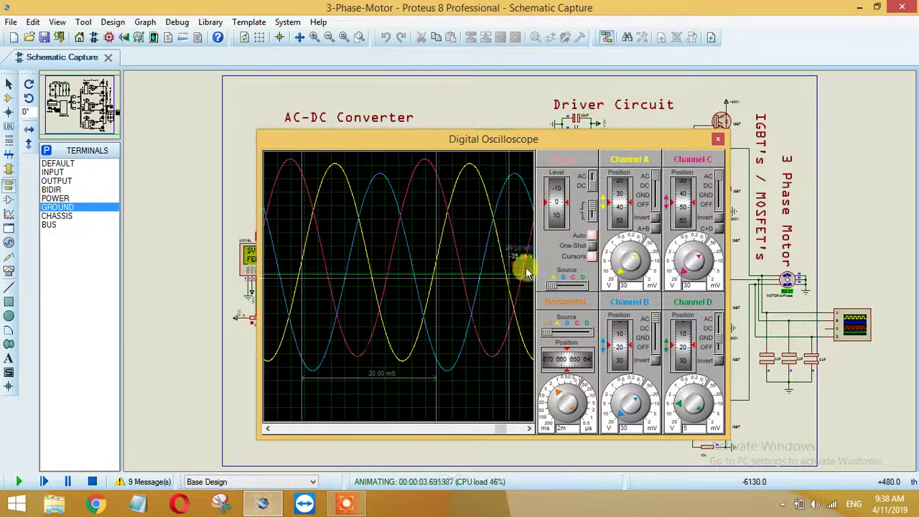
left_click(720, 203)
left_click(654, 348)
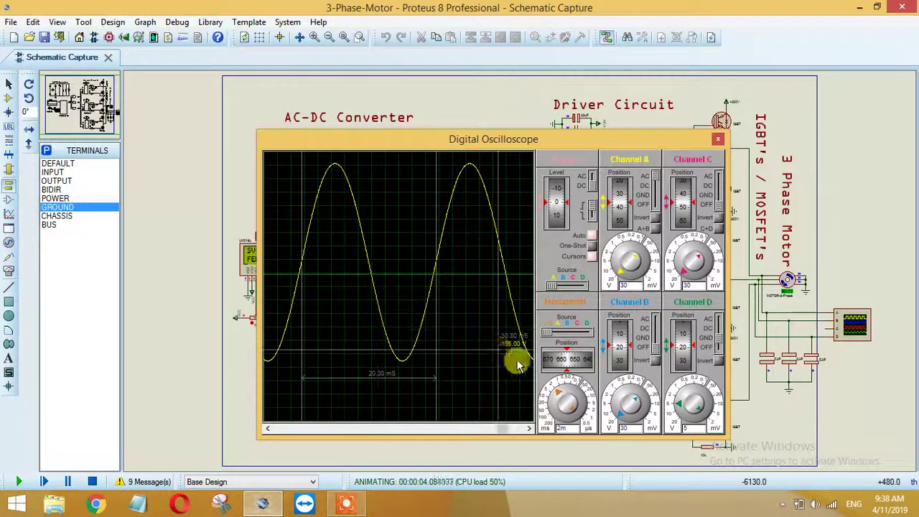
Step: Scroll the timebase through 0.5m, 100u and 1m back to 2m so two sine cycles fit
scroll(564, 395, "down", 2)
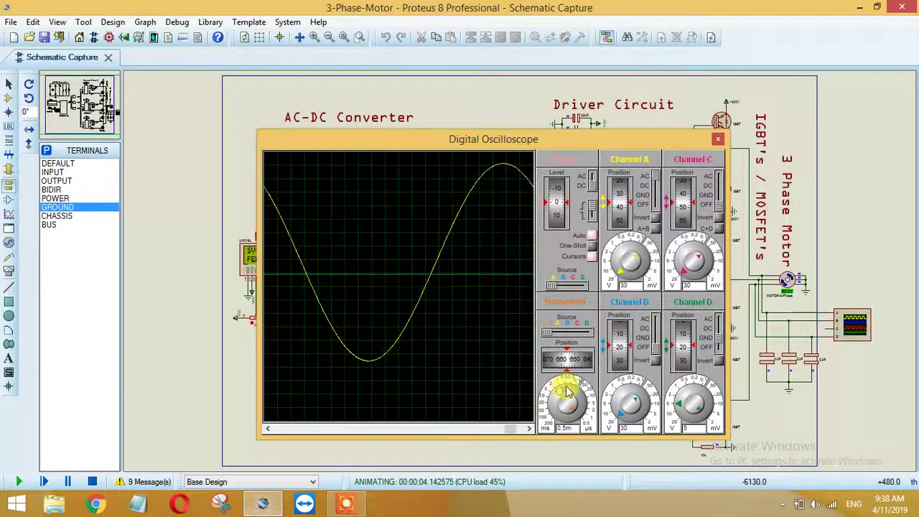
scroll(571, 390, "down", 2)
scroll(575, 384, "up", 3)
scroll(561, 389, "up", 1)
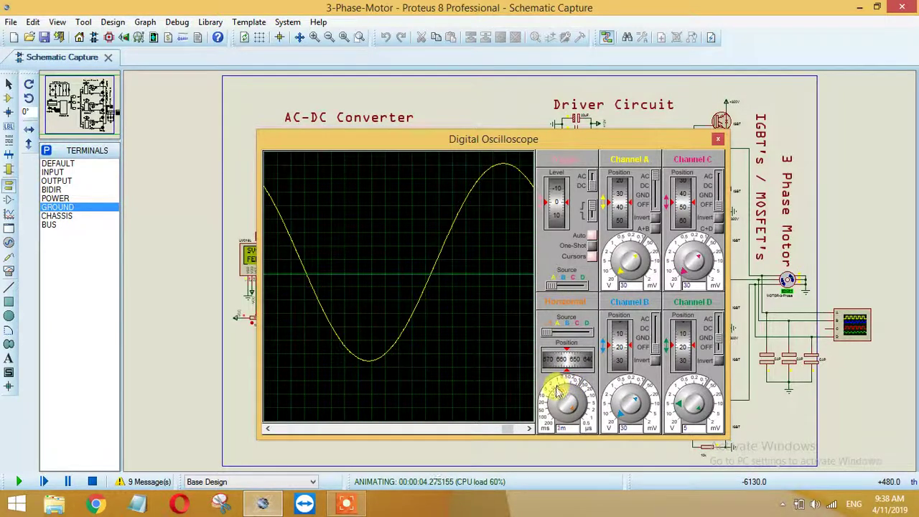
Step: Re-enable Channels C and B, clear all measurement cursors, and move the scope left to reveal the driver circuit
left_click(718, 176)
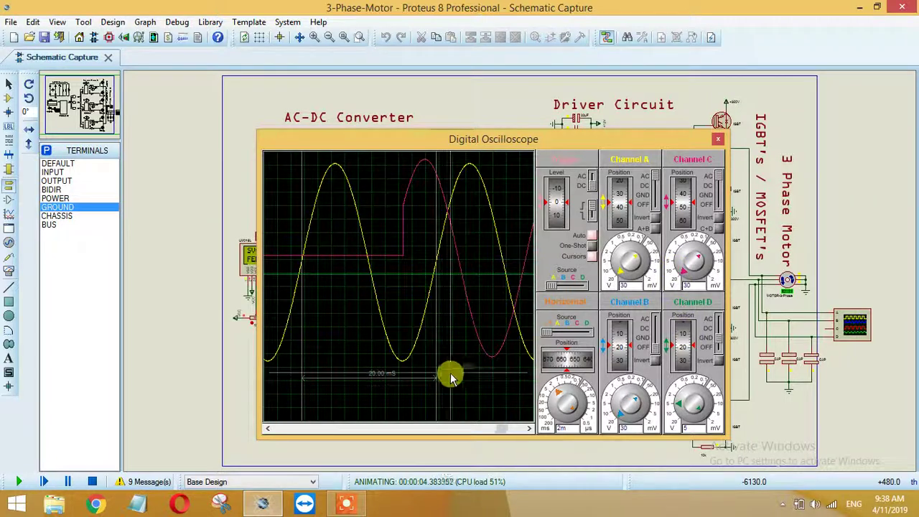
left_click(654, 324)
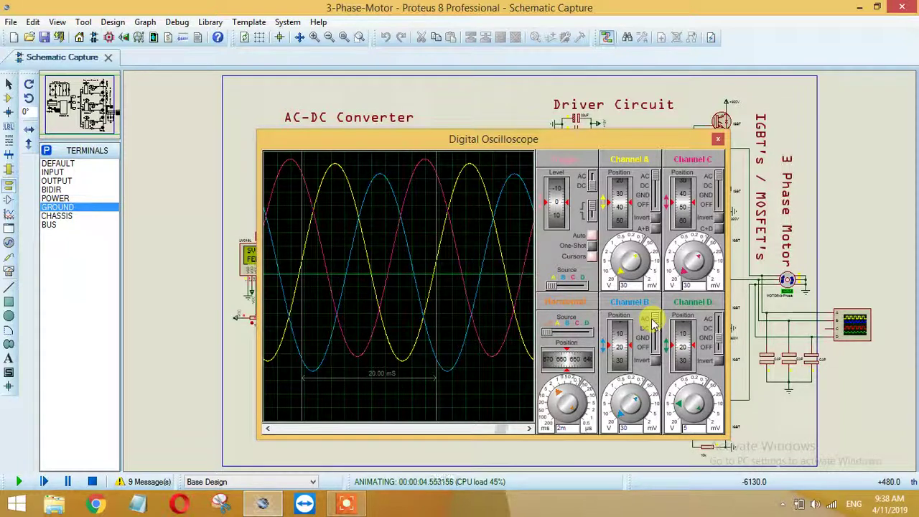
right_click(430, 284)
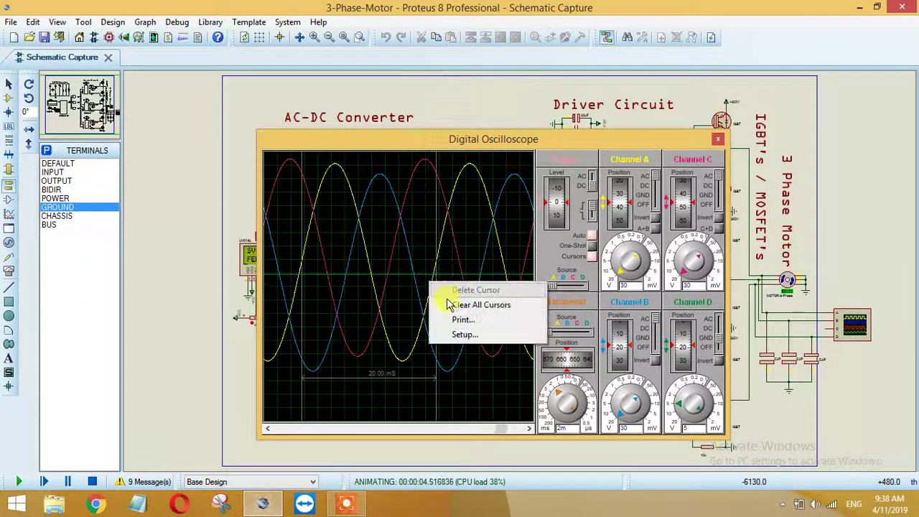
left_click(448, 304)
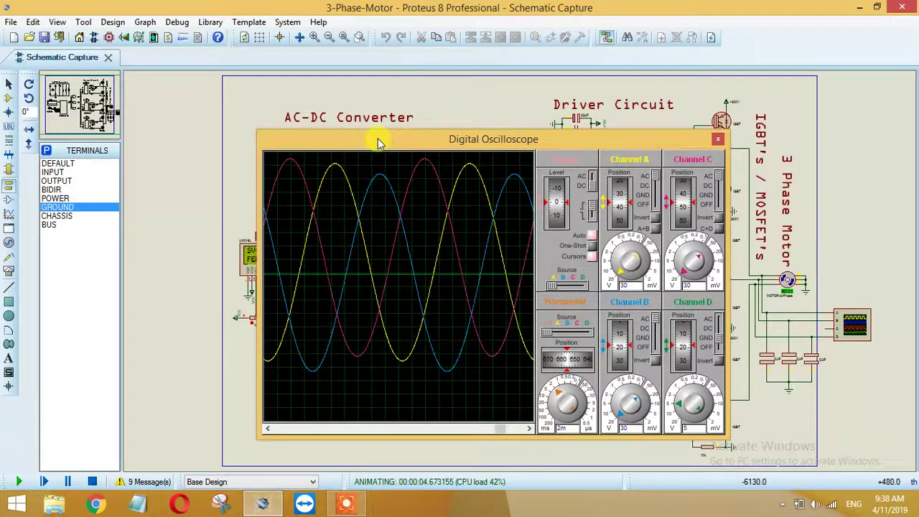
left_click_drag(380, 142, 257, 123)
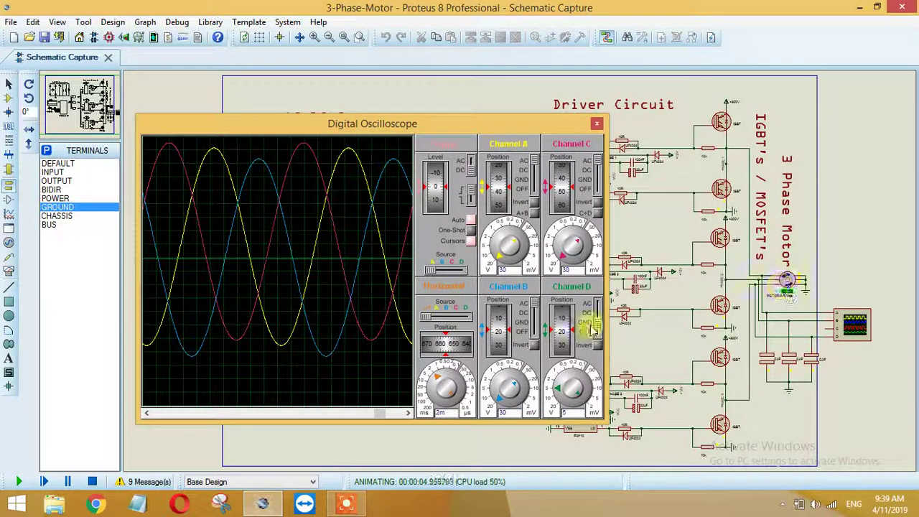
Step: Clear all simulation log messages, including the real-time performance warning, then close the log window
left_click(144, 482)
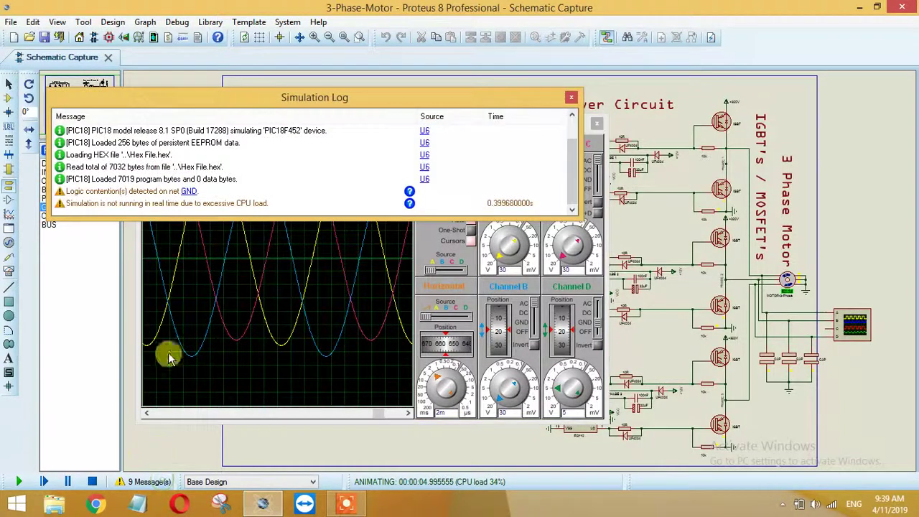
left_click(92, 205)
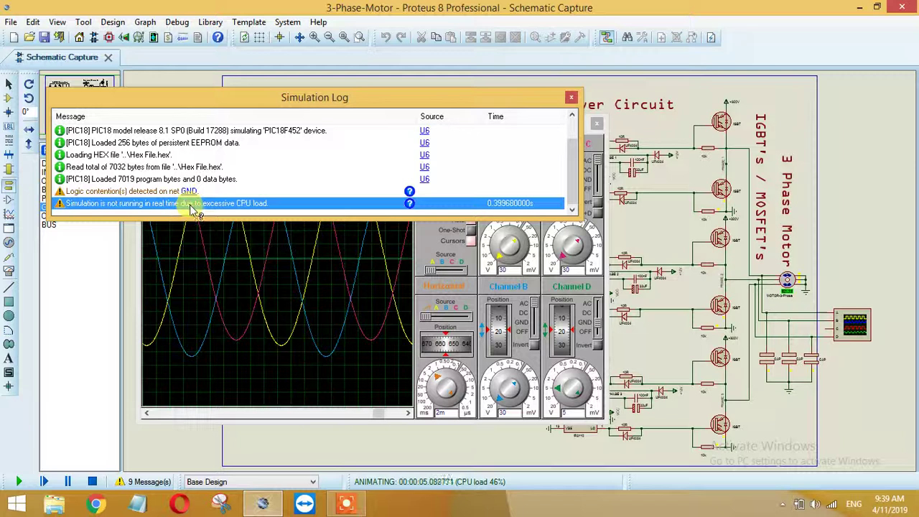
right_click(296, 192)
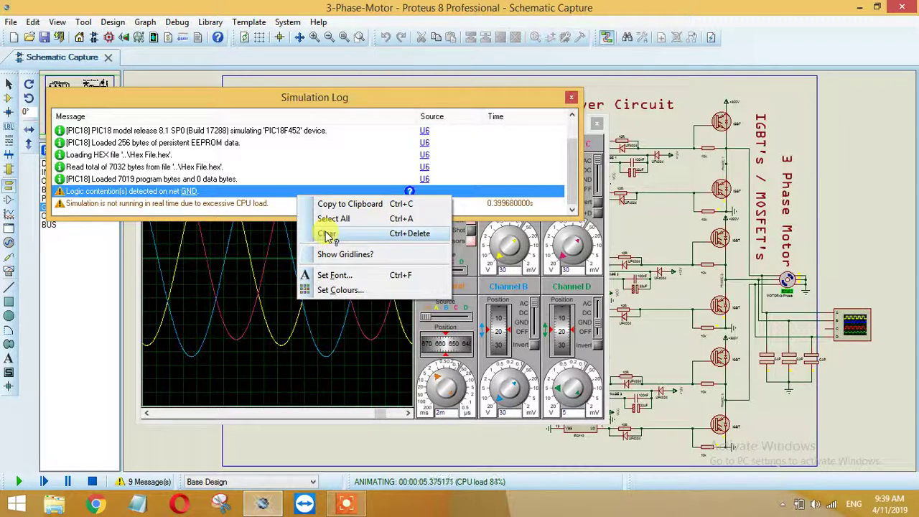
left_click(326, 236)
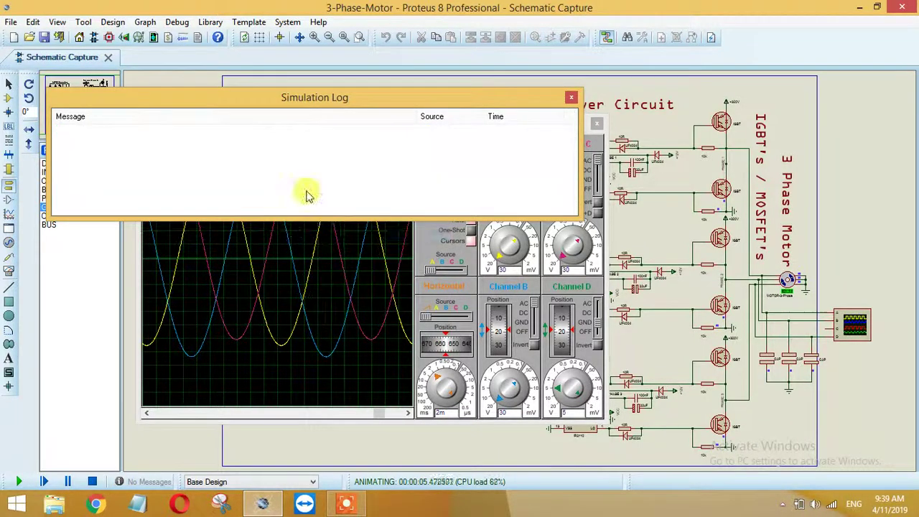
left_click_drag(288, 103, 364, 273)
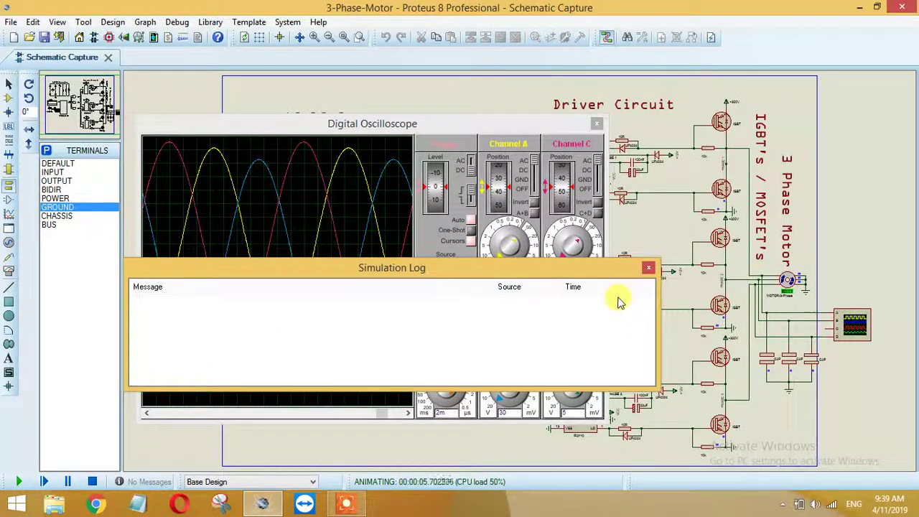
left_click_drag(563, 271, 657, 279)
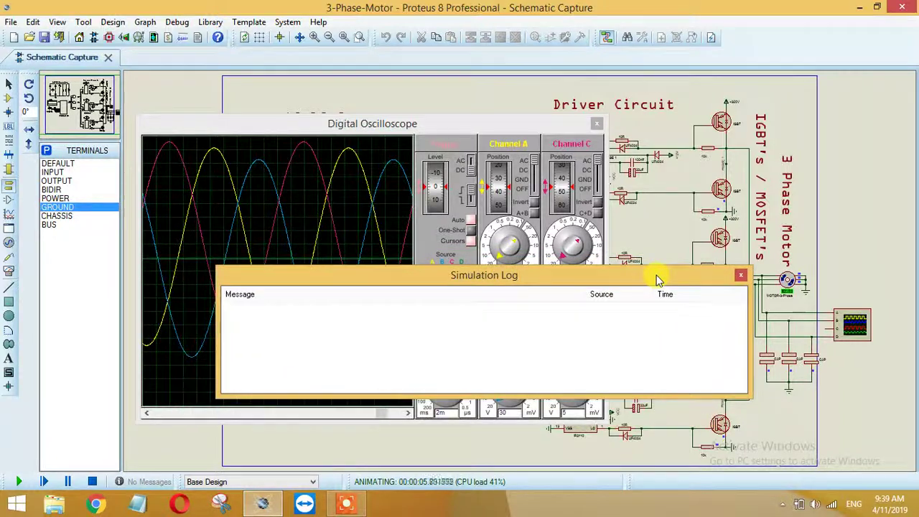
left_click(741, 279)
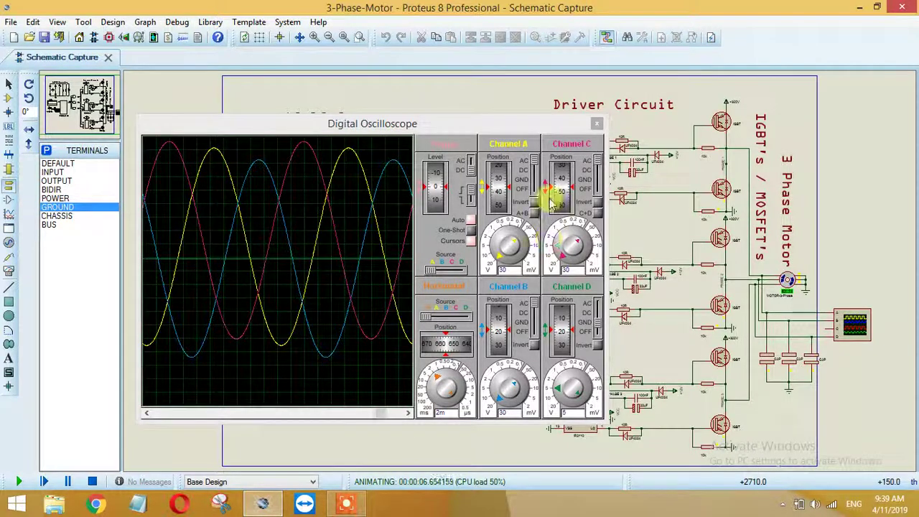
Step: Stop the simulation and paste a copy of the AC-DC Converter label near the sheet bottom
left_click(92, 482)
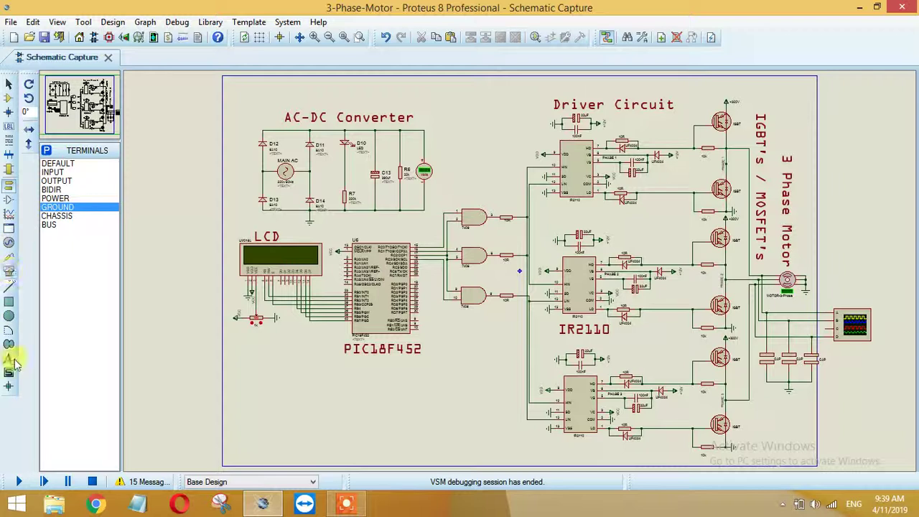
left_click(359, 115)
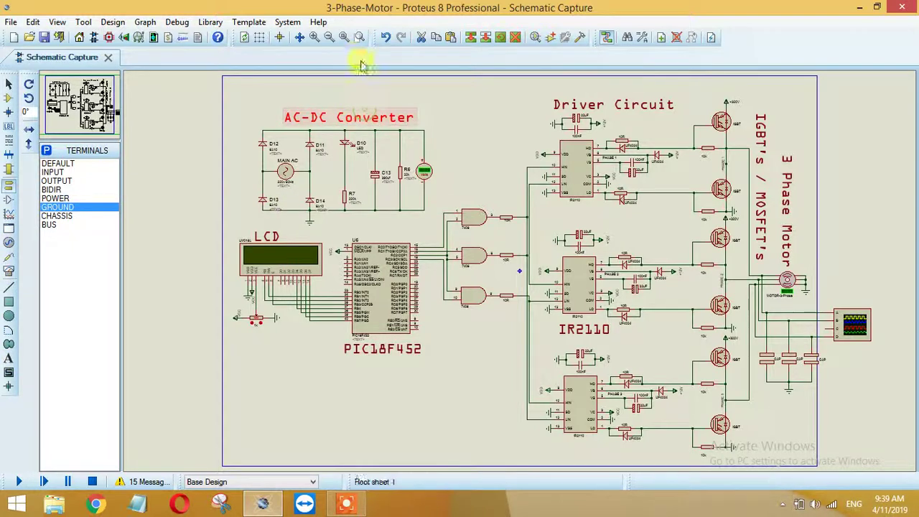
left_click(436, 37)
left_click(451, 37)
left_click(417, 424)
Step: Change the copied label to the author's e-mail address at 0.5in height and place it below the PIC18F452
double_click(416, 425)
type("T")
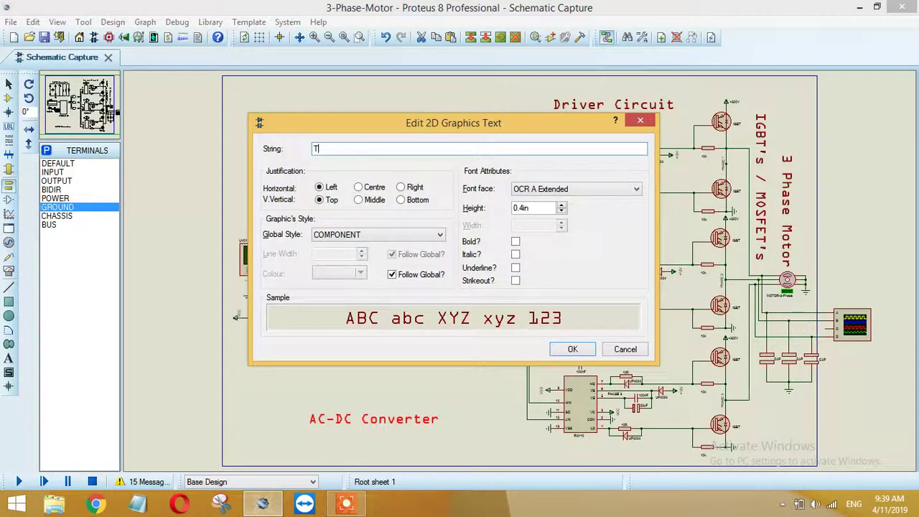
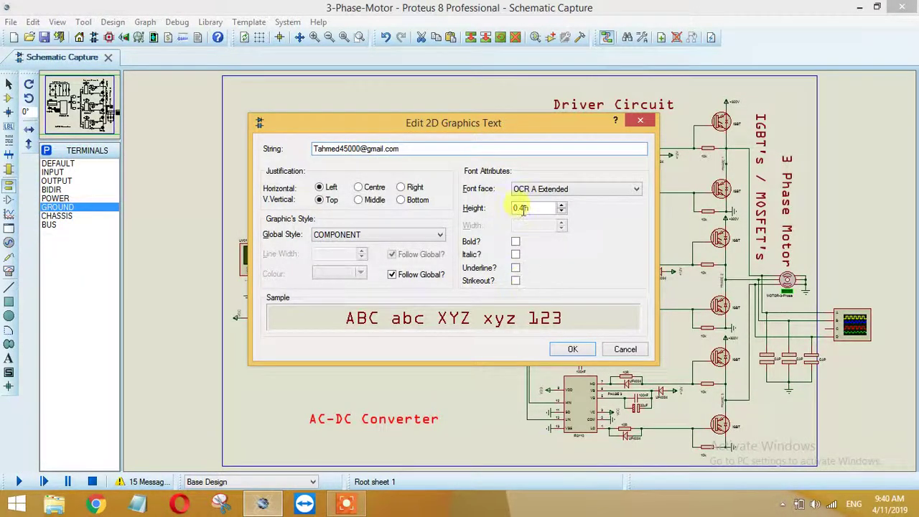
left_click(523, 208)
left_click(562, 206)
left_click_drag(563, 208, 563, 208)
left_click(564, 208)
left_click(569, 349)
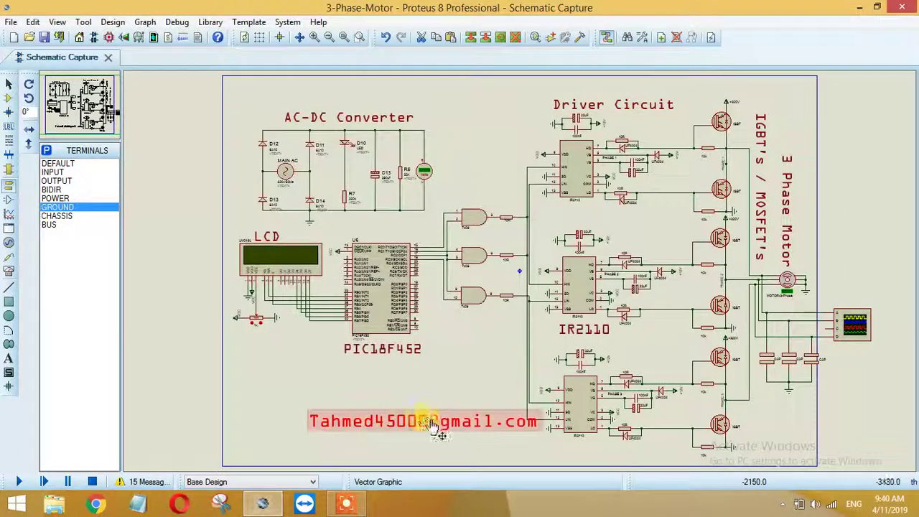
left_click_drag(431, 425, 392, 387)
left_click(399, 420)
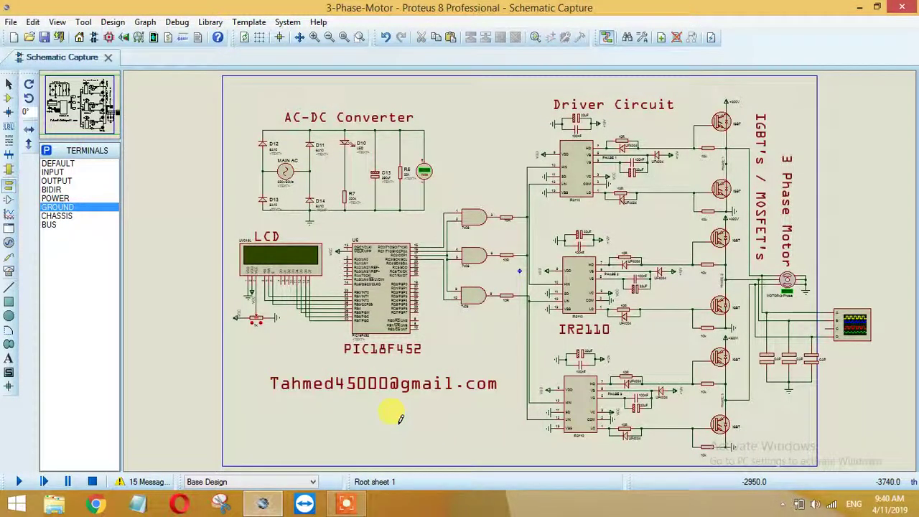